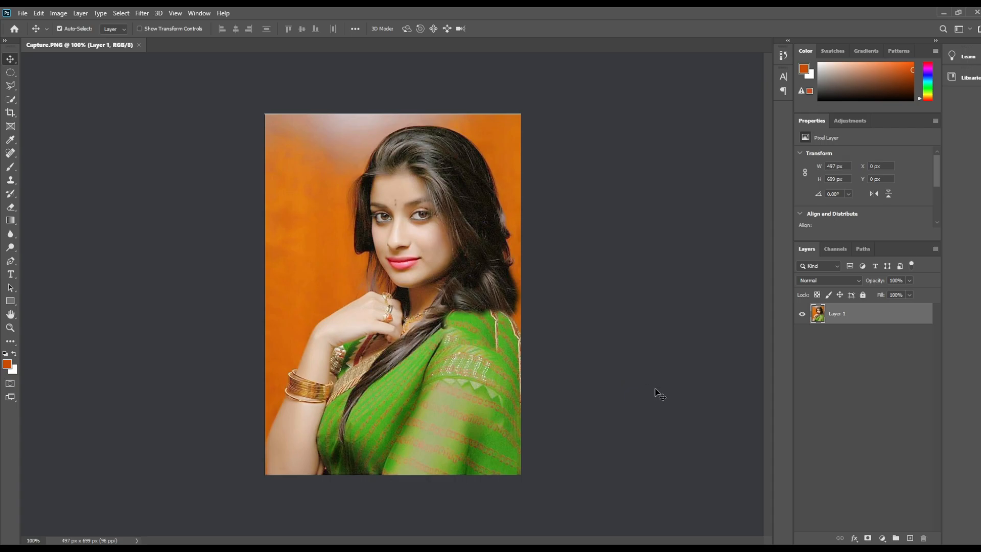
# Set the image resolution to 500 pixels/inch and the width to 5000 pixels, keeping the proportions linked.
pyautogui.hotkey('ctrl', 'alt', 'i')
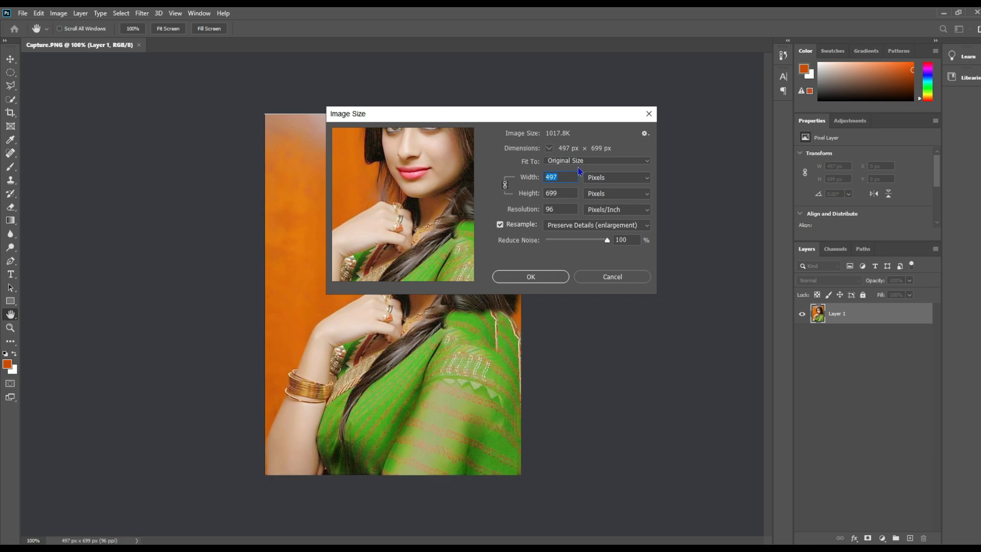
pyautogui.click(613, 277)
pyautogui.click(59, 12)
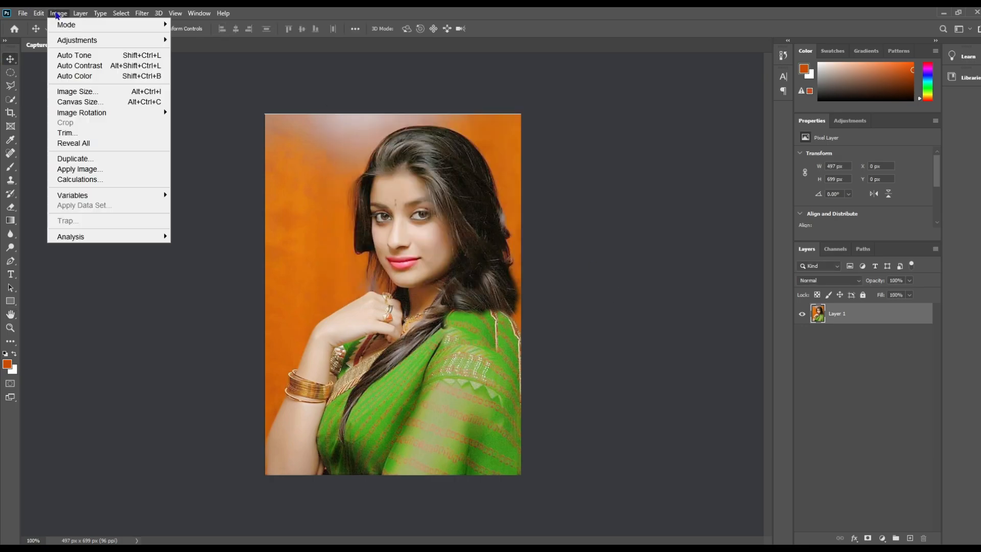
pyautogui.click(87, 91)
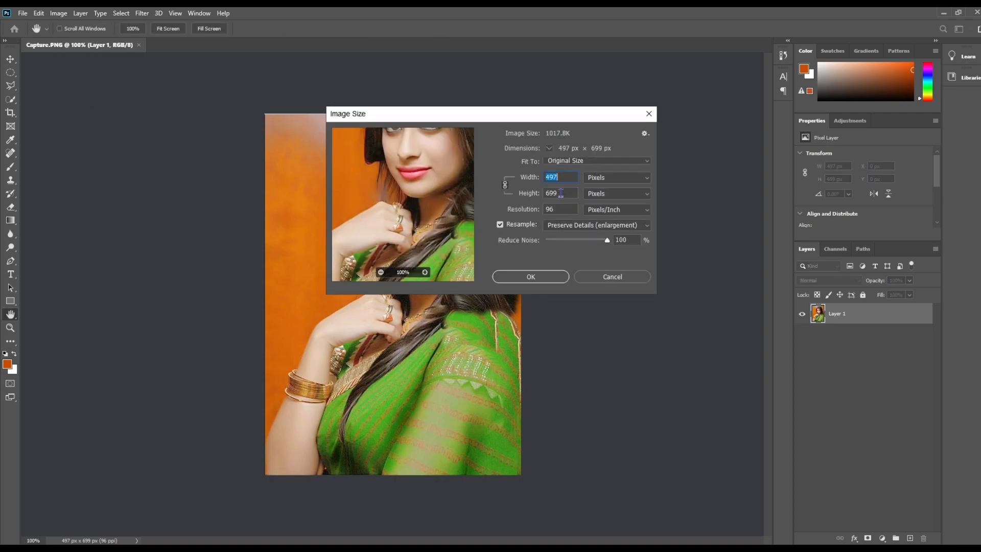
pyautogui.press('Tab')
pyautogui.press('Tab')
pyautogui.write('500')
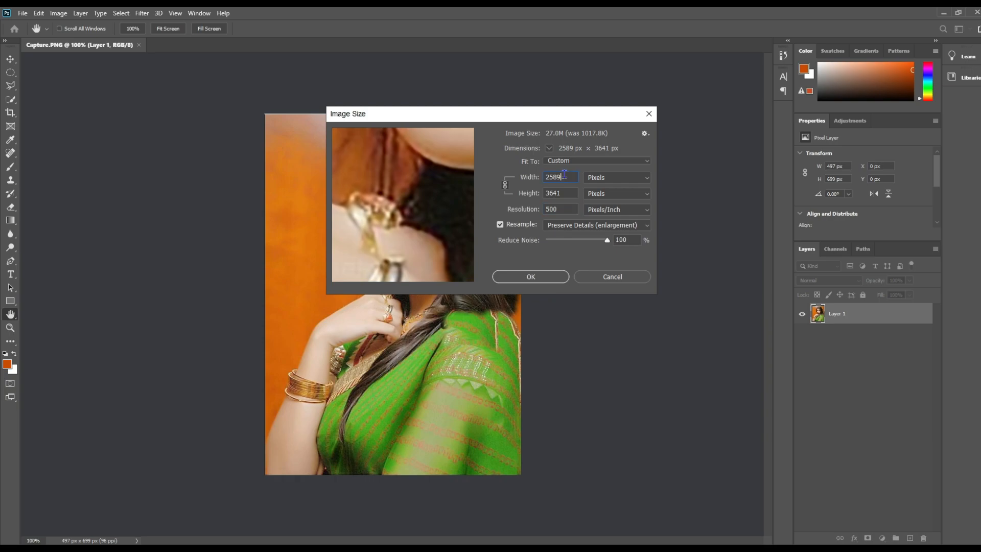
pyautogui.moveTo(564, 177); pyautogui.dragTo(532, 177)
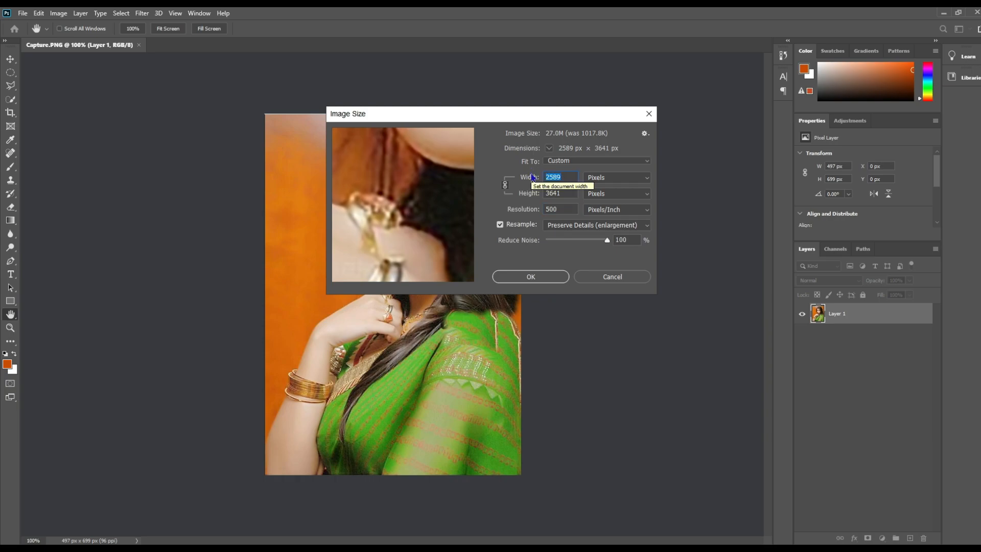
pyautogui.write('5000')
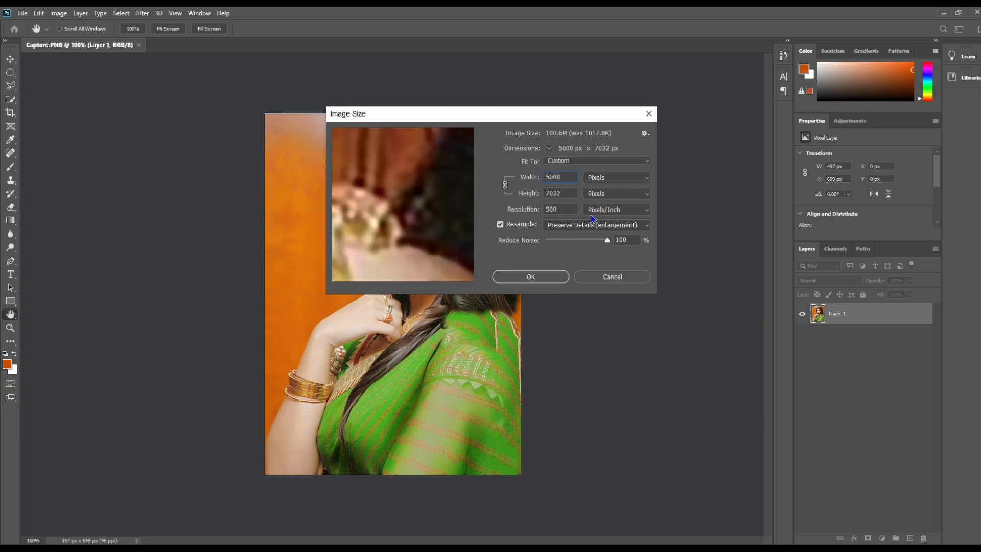
# Choose Preserve Details 2.0 as the resample method and set noise reduction to 12%.
pyautogui.click(593, 228)
pyautogui.click(583, 258)
pyautogui.moveTo(607, 242); pyautogui.dragTo(564, 242)
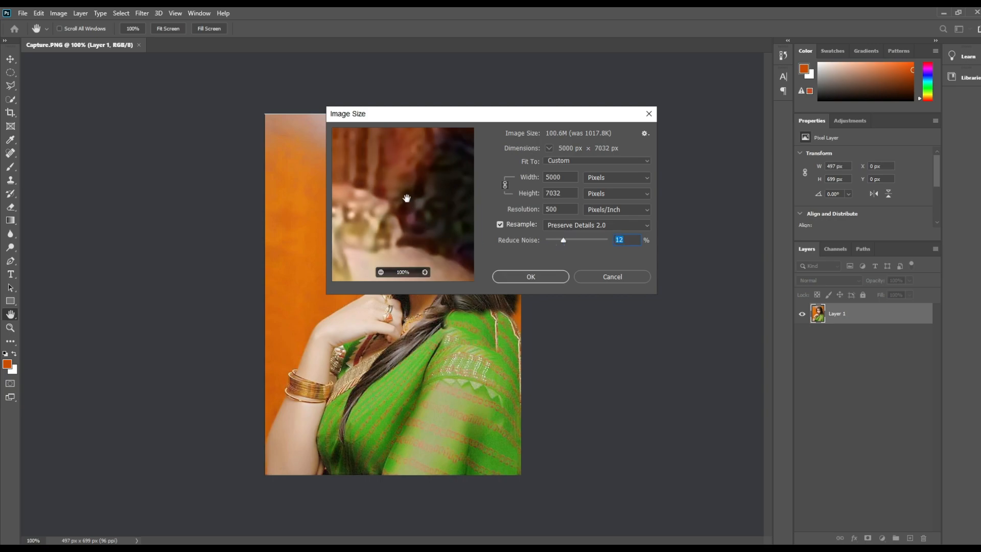
# Examine the resize preview at 33.3% around the woman's eye and face.
pyautogui.moveTo(407, 199); pyautogui.dragTo(467, 258)
pyautogui.moveTo(379, 162); pyautogui.dragTo(459, 282)
pyautogui.moveTo(394, 201); pyautogui.dragTo(452, 299)
pyautogui.moveTo(394, 169); pyautogui.dragTo(376, 254)
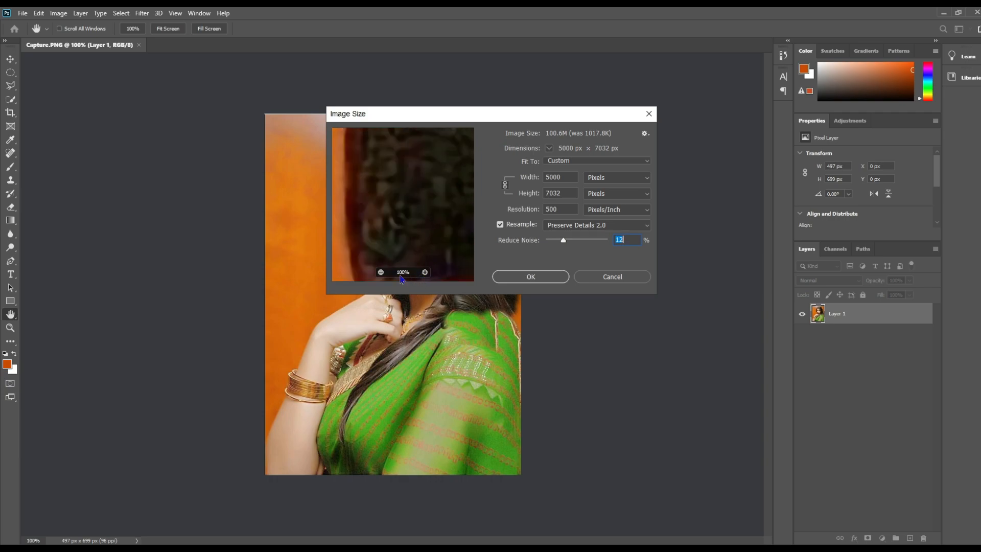
pyautogui.click(381, 274)
pyautogui.click(381, 274)
pyautogui.click(381, 273)
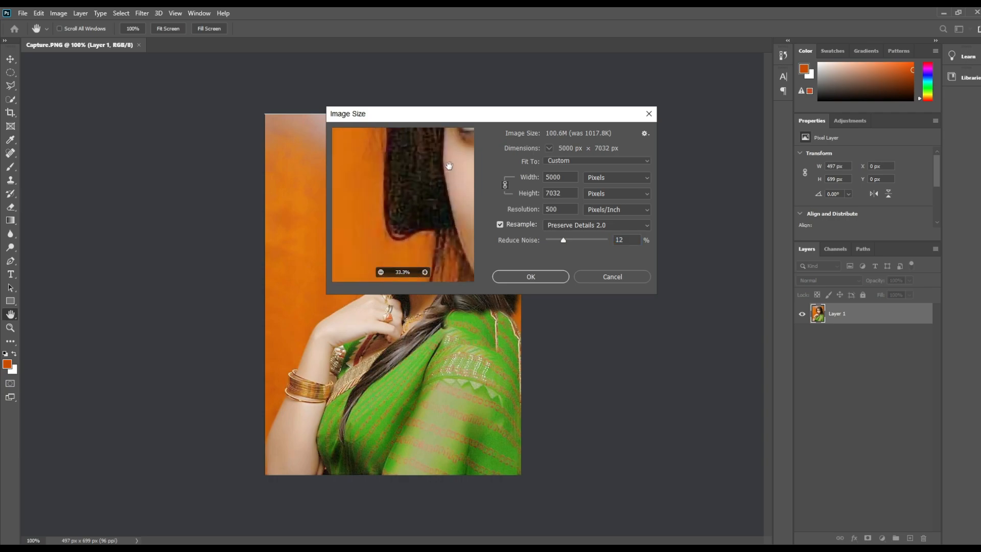
pyautogui.moveTo(448, 166); pyautogui.dragTo(387, 249)
pyautogui.moveTo(439, 230); pyautogui.dragTo(429, 232)
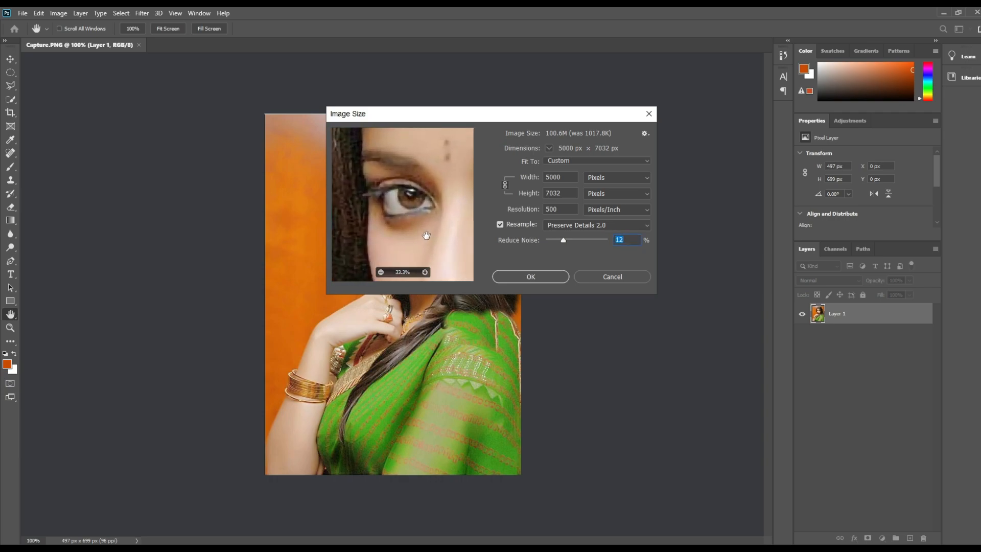
# Compare the preview using Preserve Details (enlargement), return to Preserve Details 2.0 and apply the resize to the image.
pyautogui.click(602, 230)
pyautogui.click(599, 246)
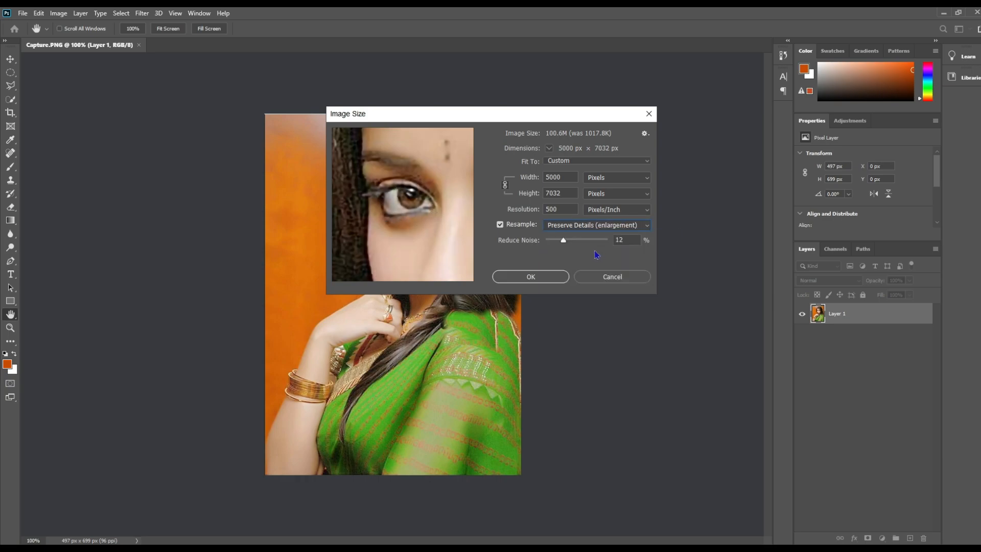
pyautogui.click(589, 230)
pyautogui.click(588, 254)
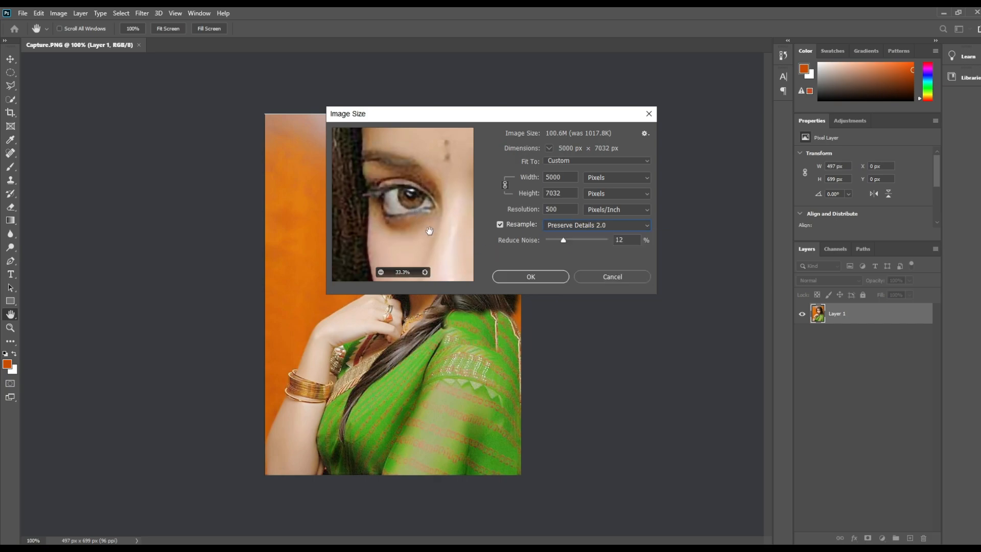
pyautogui.click(531, 276)
pyautogui.press('v')
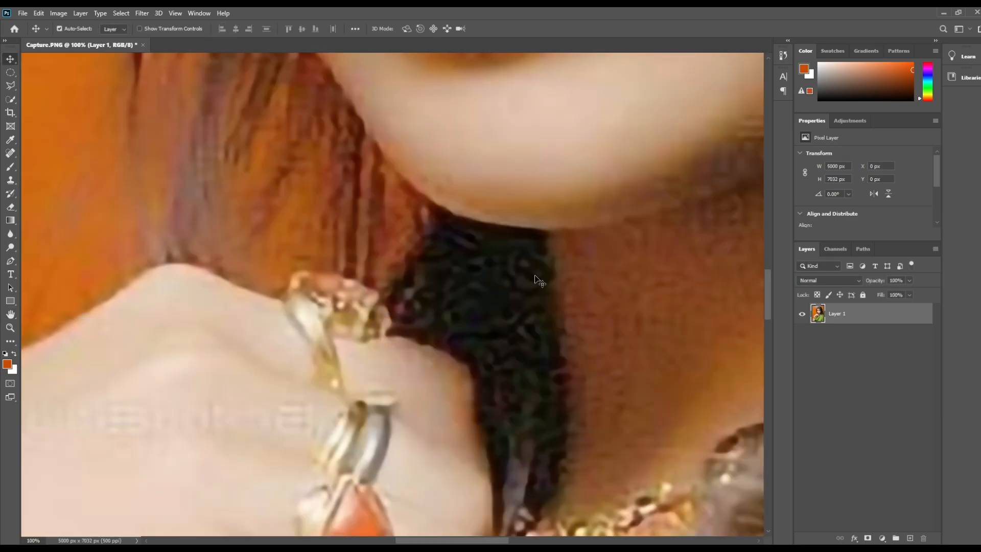
pyautogui.moveTo(563, 208); pyautogui.dragTo(628, 432)
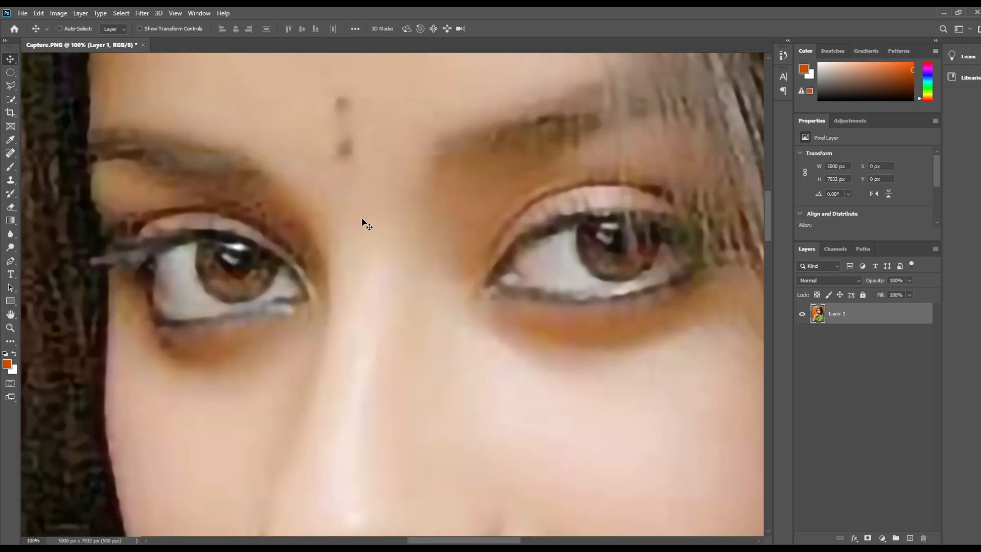
pyautogui.scroll(-6, 367, 225)
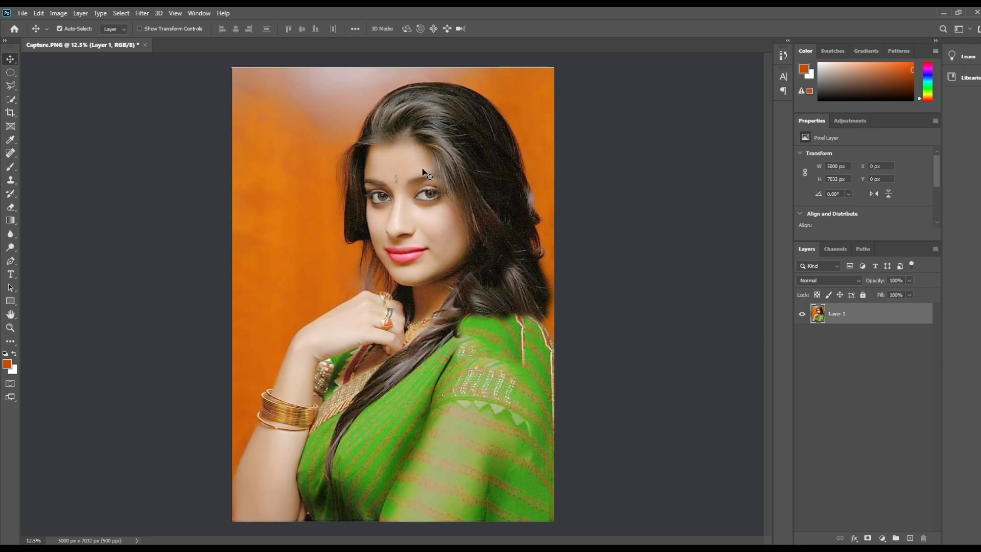
# Open the photo in the Camera Raw filter and examine the face and hair up close.
pyautogui.click(148, 14)
pyautogui.click(172, 72)
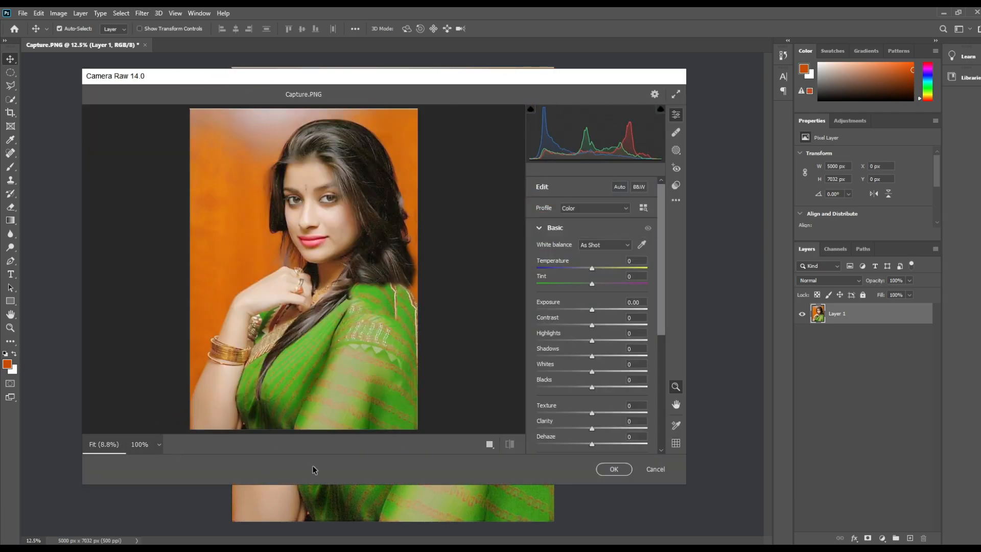
pyautogui.moveTo(380, 243); pyautogui.dragTo(388, 251)
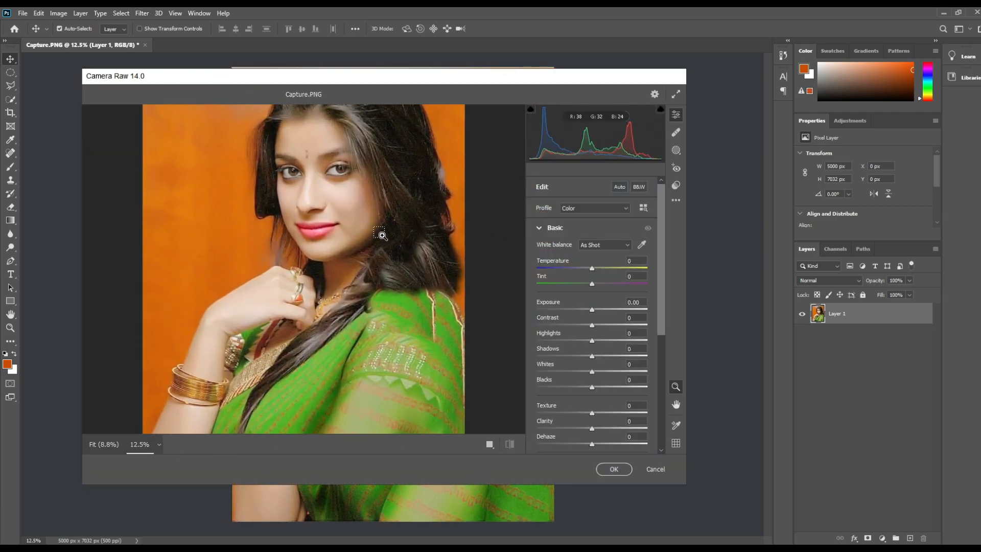
pyautogui.scroll(2, 368, 199)
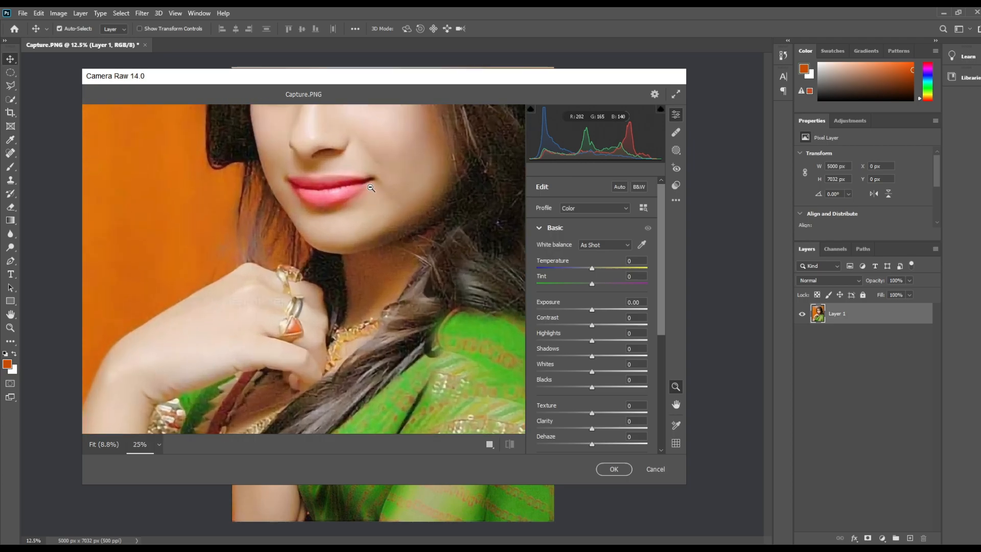
pyautogui.scroll(-3, 338, 299)
pyautogui.scroll(3, 338, 299)
pyautogui.press('space')
pyautogui.moveTo(385, 149); pyautogui.dragTo(324, 355)
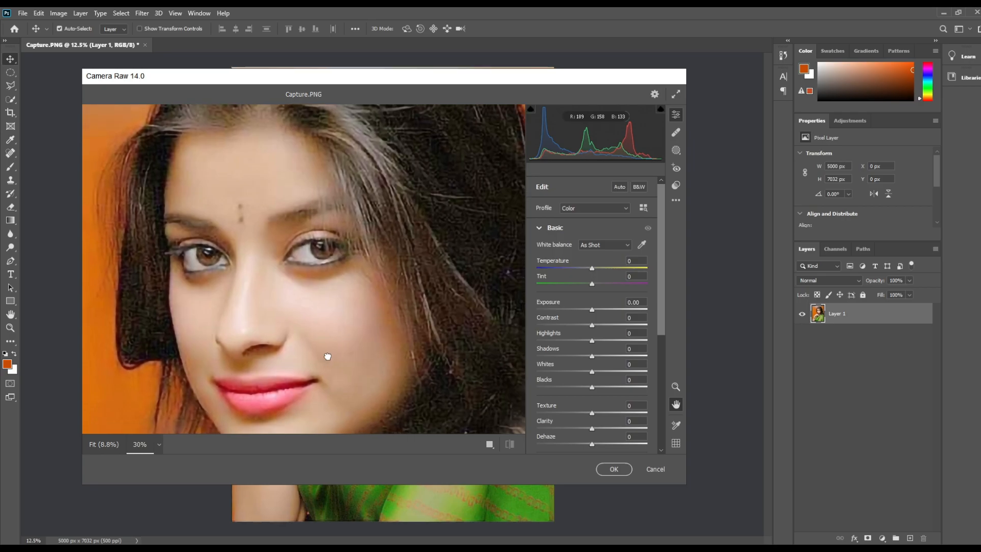
pyautogui.scroll(-3, 331, 343)
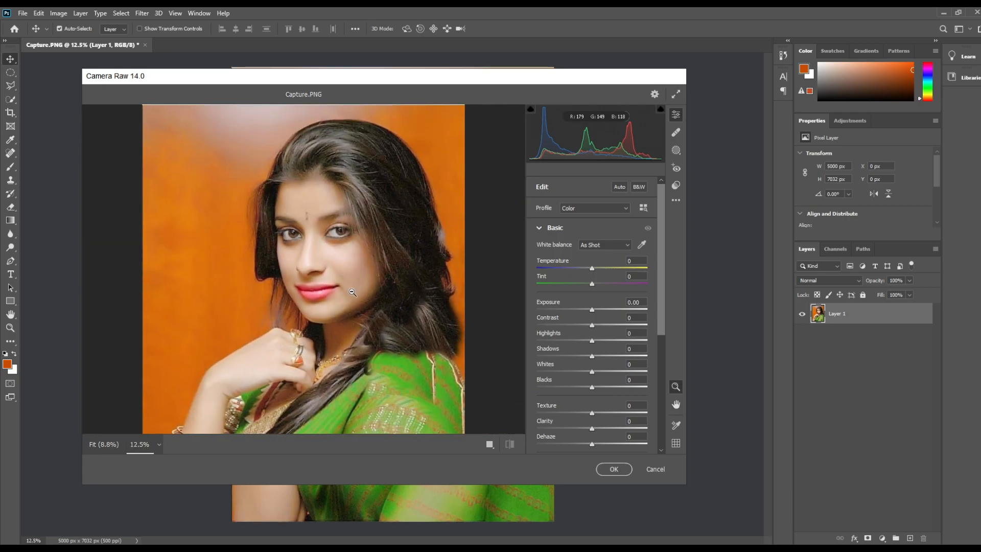
pyautogui.scroll(2, 350, 290)
pyautogui.moveTo(369, 262); pyautogui.dragTo(292, 372)
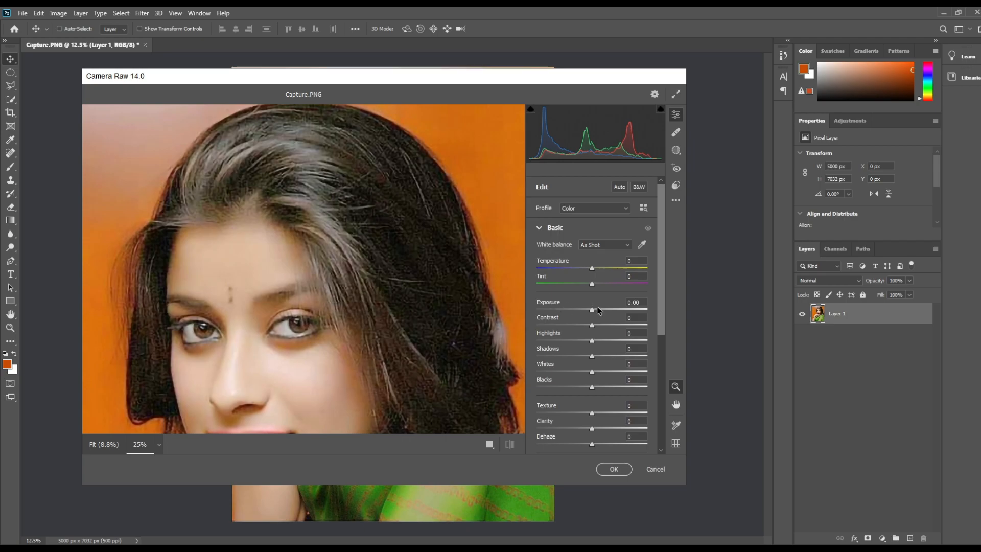
# Try an exposure of -0.40 and a different temperature, resetting both values to 0.
pyautogui.moveTo(592, 310)
pyautogui.mouseDown()
pyautogui.moveTo(605, 312)
pyautogui.moveTo(587, 311)
pyautogui.mouseUp()
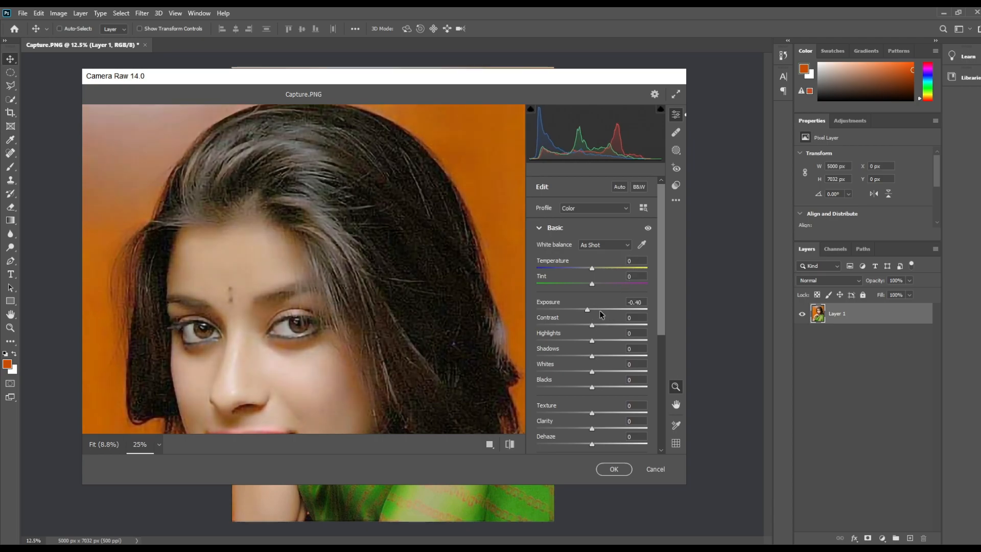
pyautogui.click(639, 302)
pyautogui.click(606, 305)
pyautogui.write('0')
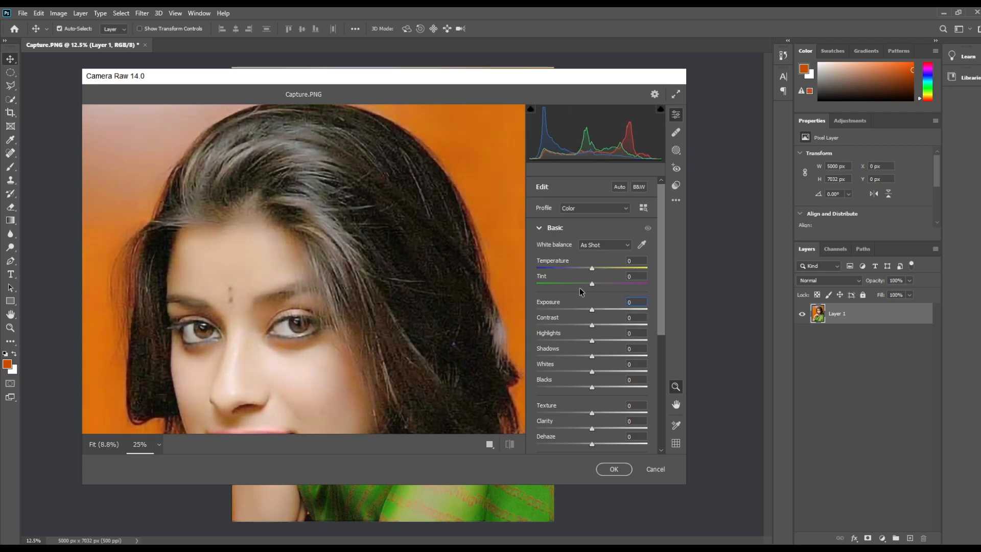
pyautogui.moveTo(593, 271)
pyautogui.mouseDown()
pyautogui.moveTo(567, 276)
pyautogui.moveTo(593, 276)
pyautogui.mouseUp()
pyautogui.doubleClick(628, 261)
pyautogui.doubleClick(636, 260)
pyautogui.write('00')
# Lower the photo's contrast to -3 in the Basic adjustments.
pyautogui.moveTo(662, 288); pyautogui.dragTo(655, 342)
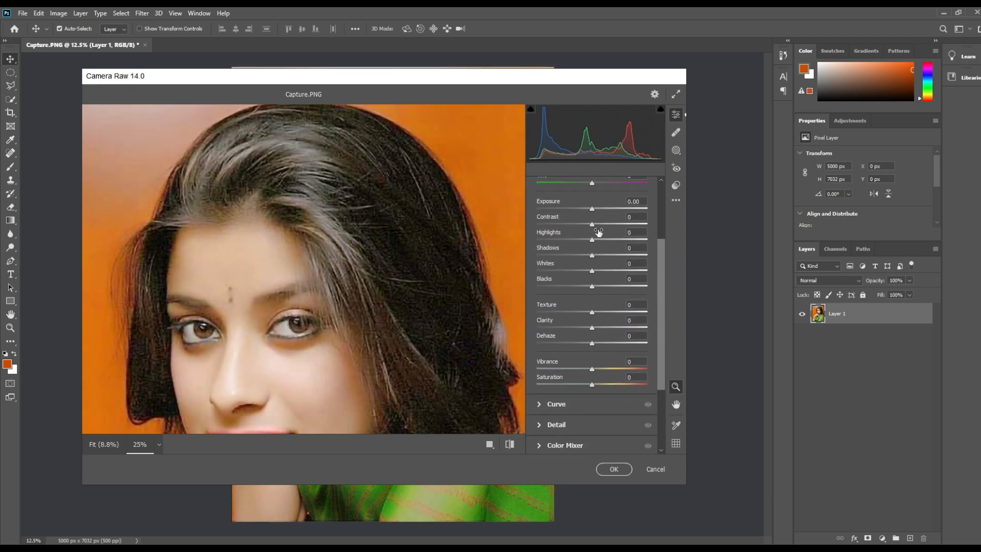
pyautogui.moveTo(596, 232)
pyautogui.mouseDown()
pyautogui.moveTo(609, 233)
pyautogui.moveTo(587, 232)
pyautogui.mouseUp()
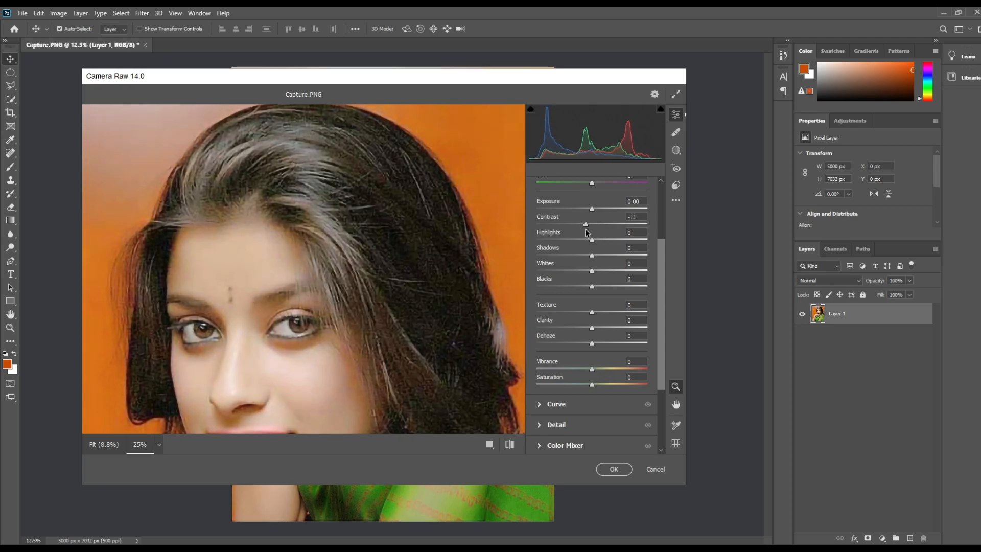
pyautogui.moveTo(592, 285); pyautogui.dragTo(593, 288)
pyautogui.moveTo(584, 225); pyautogui.dragTo(590, 225)
# Set vibrance to +20, clarity to -6, dehaze to -7 and saturation to +15, and check the whole photo.
pyautogui.moveTo(591, 372); pyautogui.dragTo(603, 373)
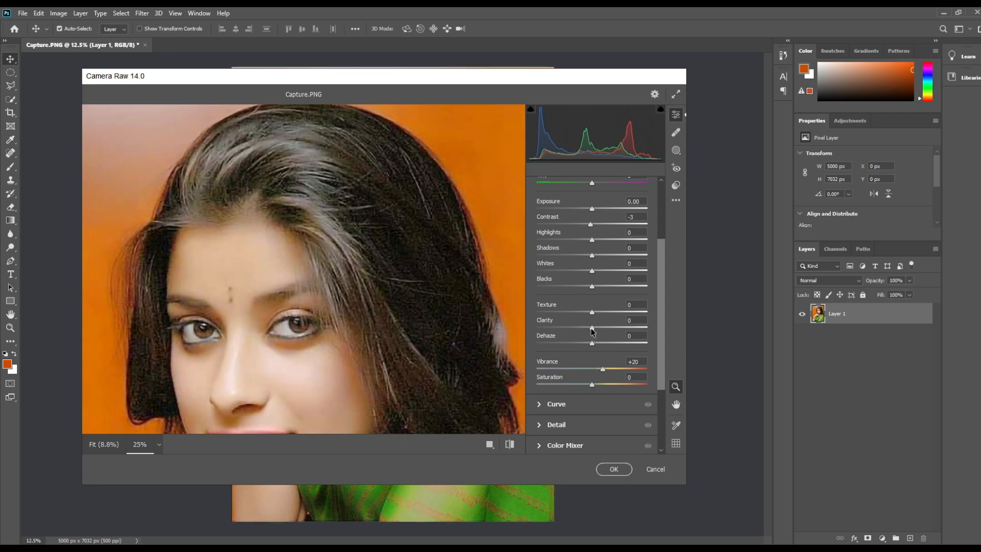
pyautogui.moveTo(592, 328); pyautogui.dragTo(588, 350)
pyautogui.moveTo(592, 383); pyautogui.dragTo(600, 385)
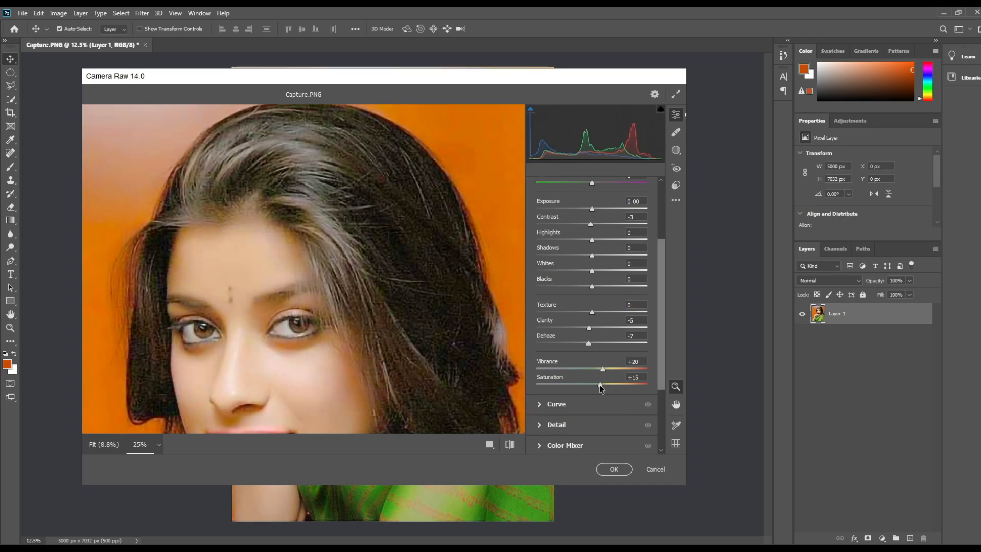
pyautogui.keyDown('alt'); pyautogui.click(436, 320); pyautogui.keyUp('alt')
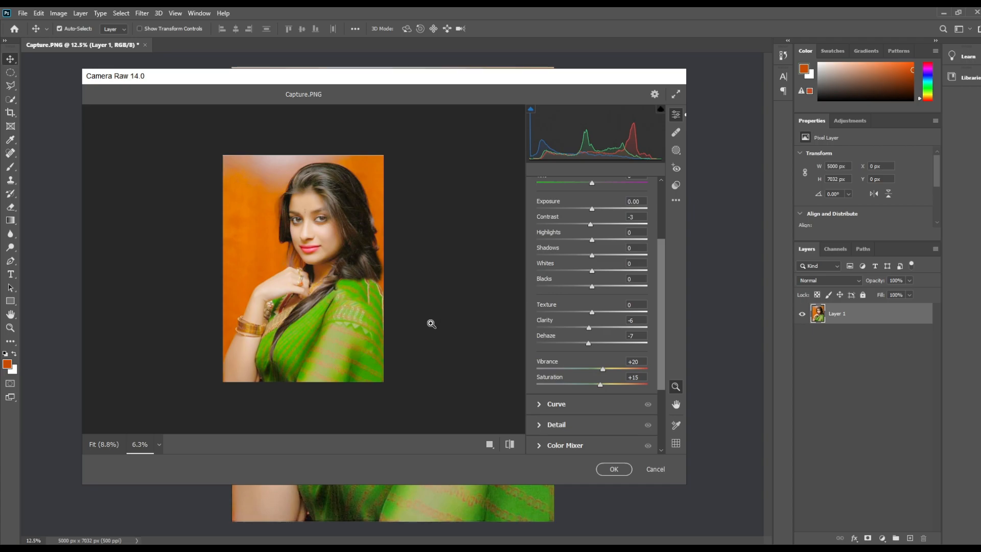
pyautogui.click(431, 322)
pyautogui.press('space')
pyautogui.moveTo(387, 201); pyautogui.dragTo(371, 268)
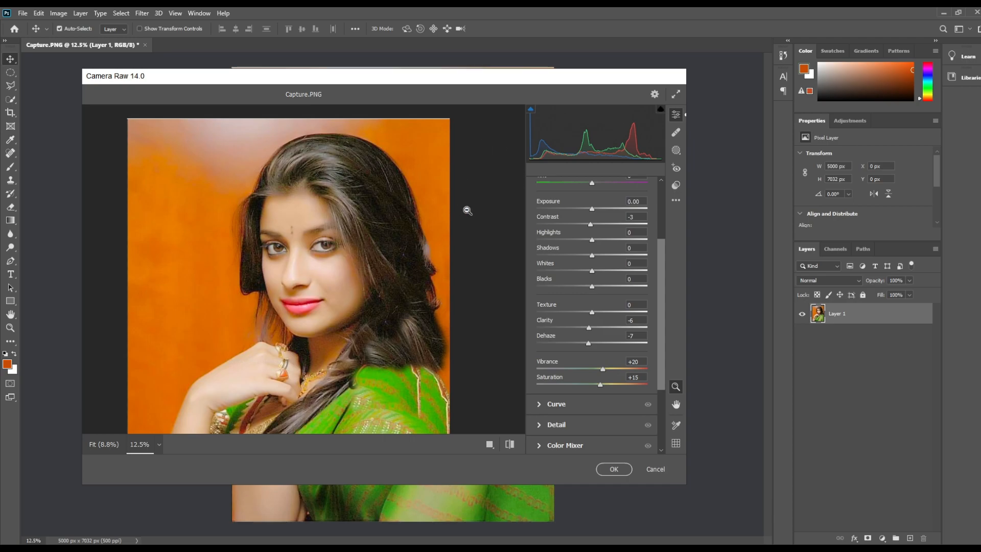
# Increase the sharpening and noise reduction in the photo's Detail adjustments.
pyautogui.moveTo(658, 369); pyautogui.dragTo(660, 436)
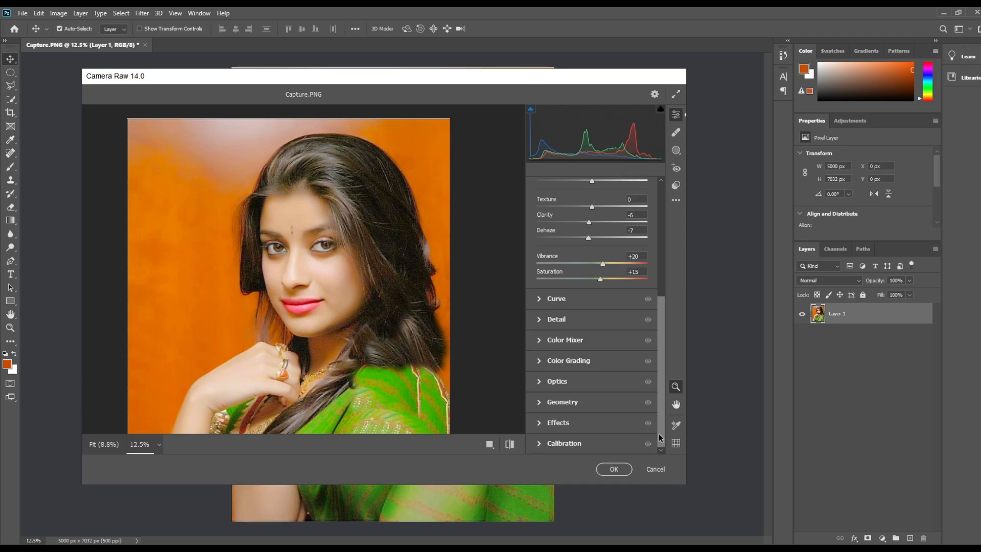
pyautogui.click(541, 320)
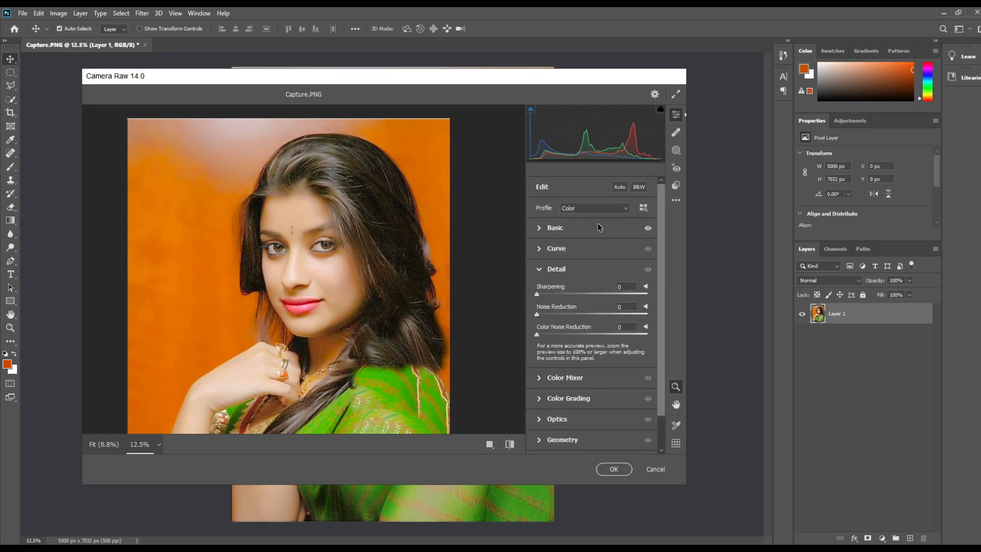
pyautogui.moveTo(538, 296); pyautogui.dragTo(571, 307)
pyautogui.moveTo(537, 315); pyautogui.dragTo(546, 339)
# Shift the Color Mixer hues to reds +4, oranges +22, aquas -58, purples +1 and magentas -20.
pyautogui.click(539, 379)
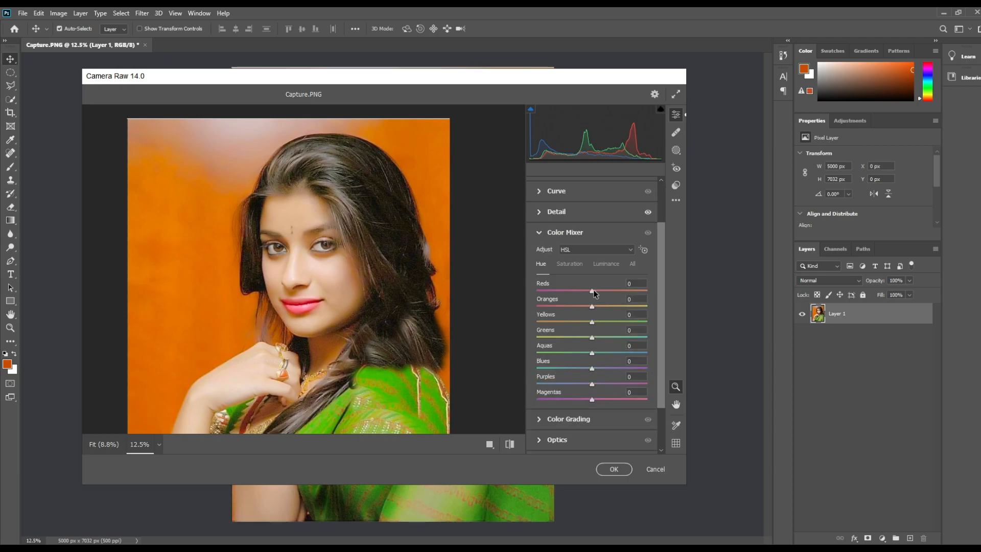
pyautogui.moveTo(593, 291); pyautogui.dragTo(606, 312)
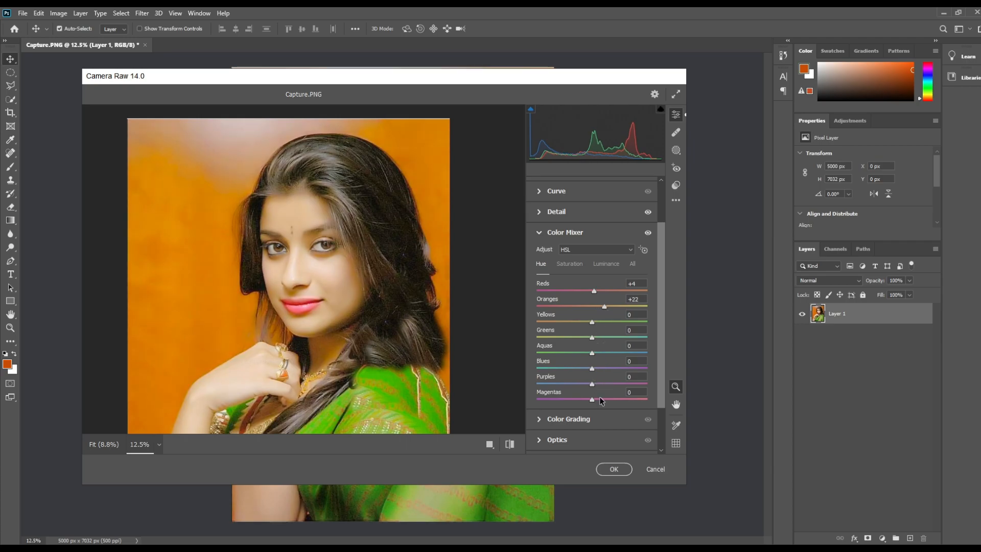
pyautogui.moveTo(593, 402)
pyautogui.mouseDown()
pyautogui.moveTo(568, 403)
pyautogui.moveTo(645, 410)
pyautogui.moveTo(577, 411)
pyautogui.moveTo(607, 387)
pyautogui.moveTo(594, 387)
pyautogui.mouseUp()
pyautogui.moveTo(662, 369); pyautogui.dragTo(660, 393)
pyautogui.moveTo(595, 322); pyautogui.dragTo(586, 321)
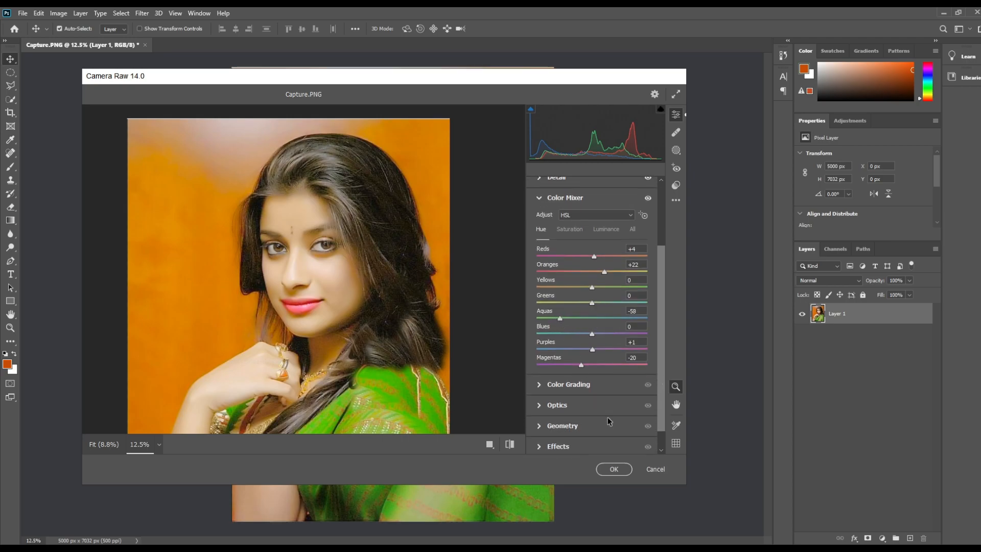
pyautogui.scroll(-1, 665, 395)
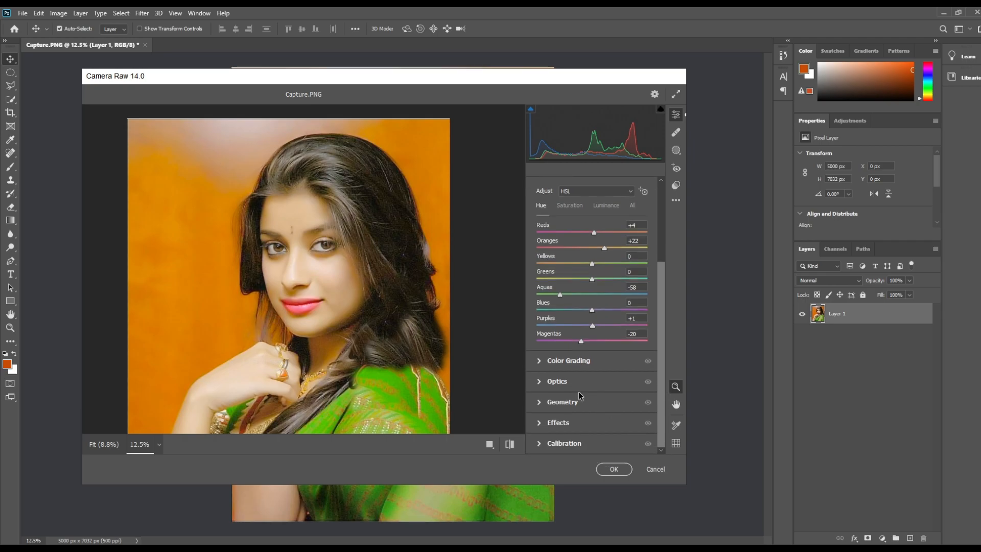
# Look over the Optics settings and the whole photo, and apply the Camera Raw adjustments.
pyautogui.click(536, 383)
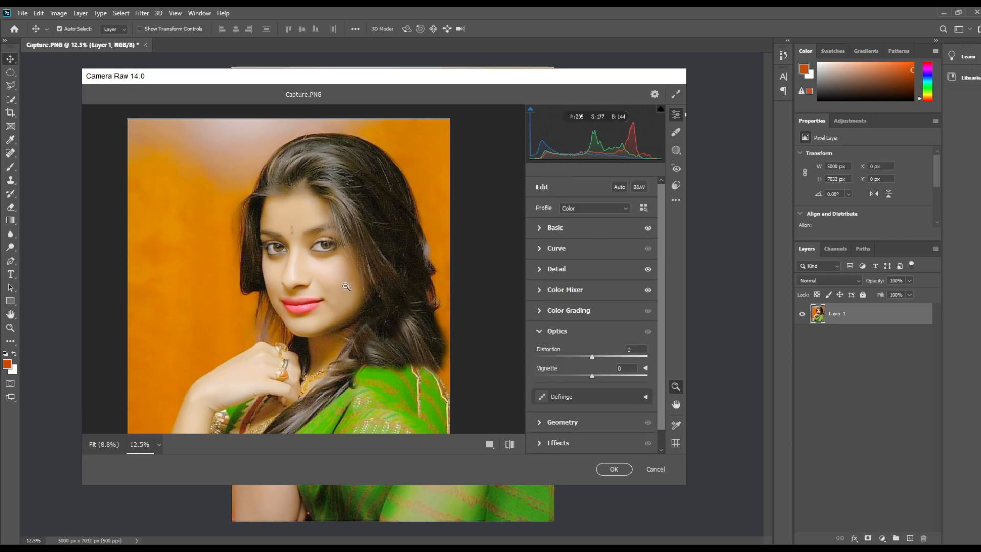
pyautogui.keyDown('alt'); pyautogui.click(371, 366); pyautogui.keyUp('alt')
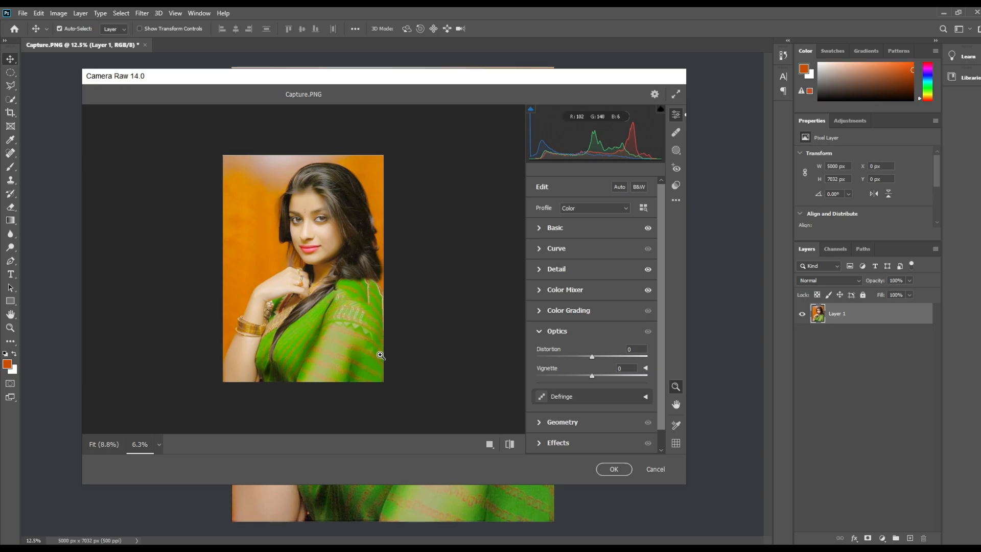
pyautogui.click(616, 469)
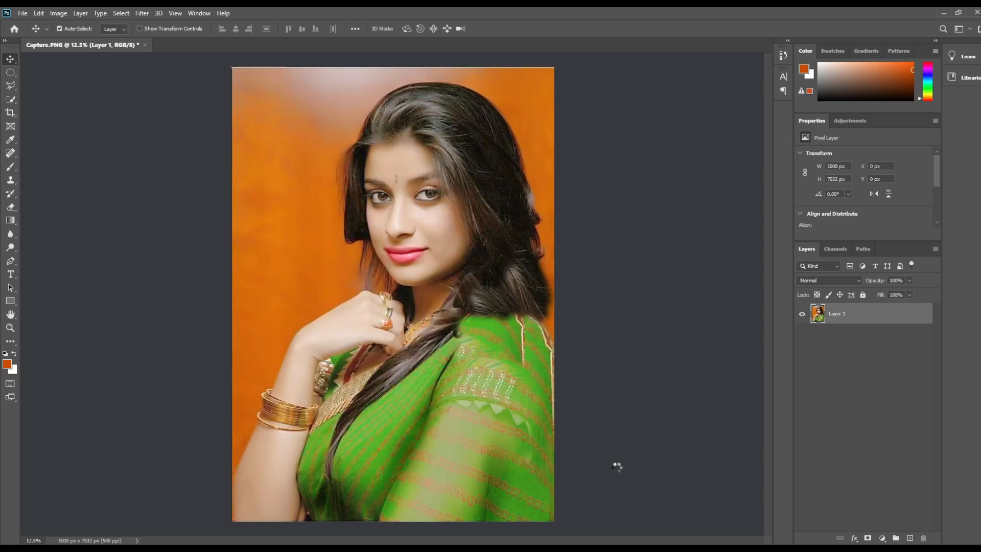